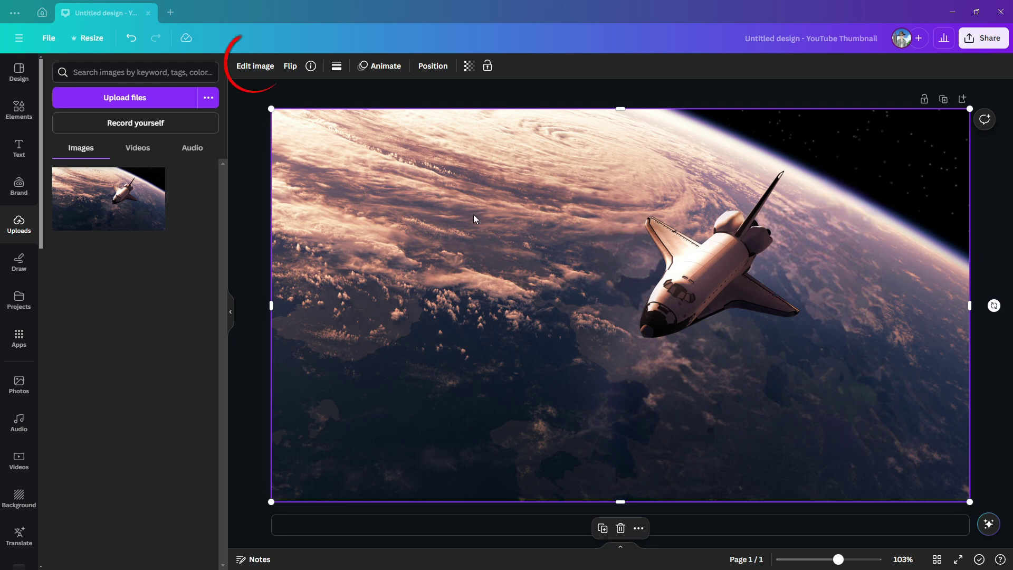
# Step: Separate the space shuttle from the Earth photo into its own movable element with Magic Grab, using click selection
pyautogui.click(259, 69)
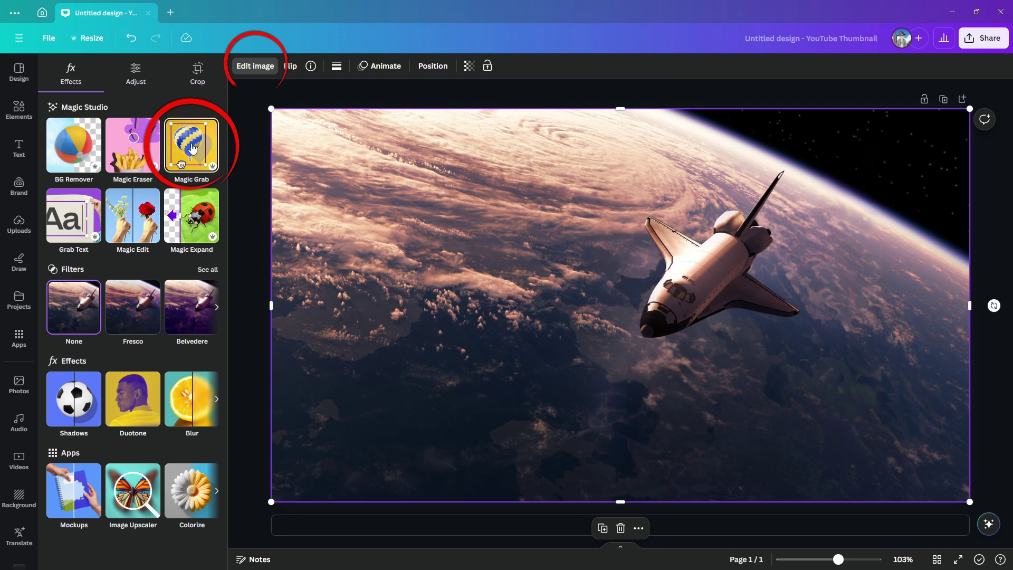
pyautogui.click(192, 149)
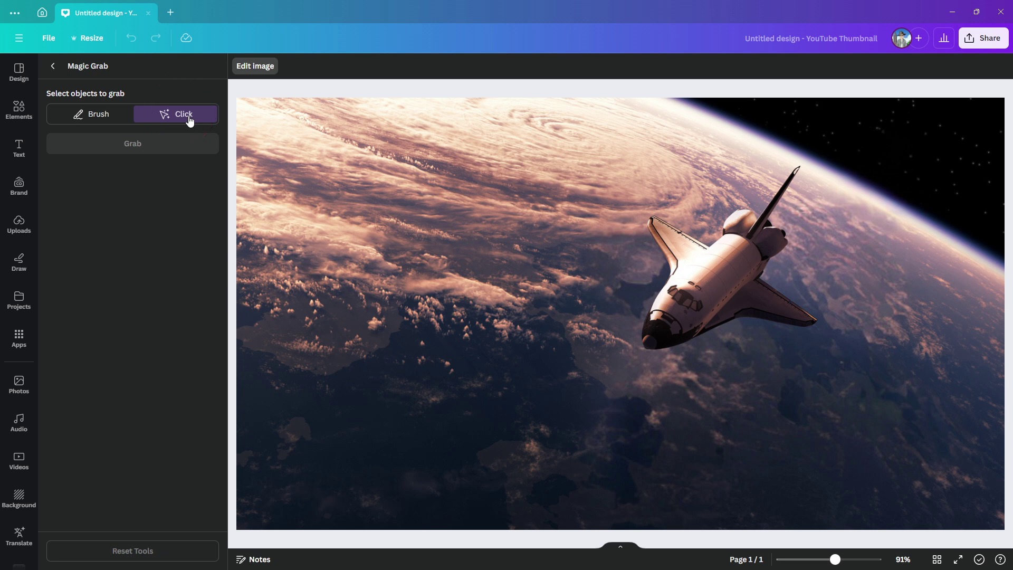
pyautogui.click(705, 295)
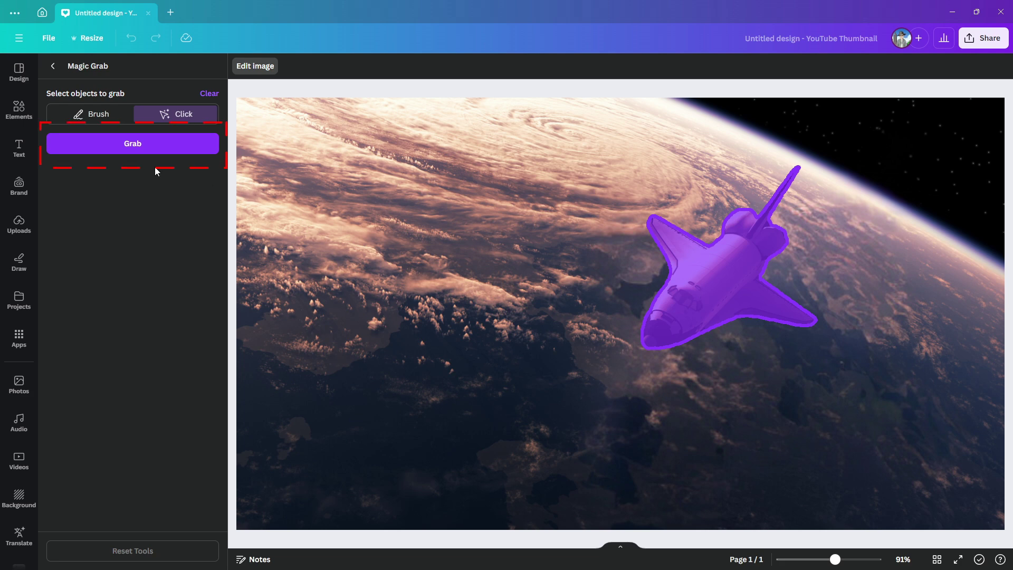
pyautogui.click(137, 148)
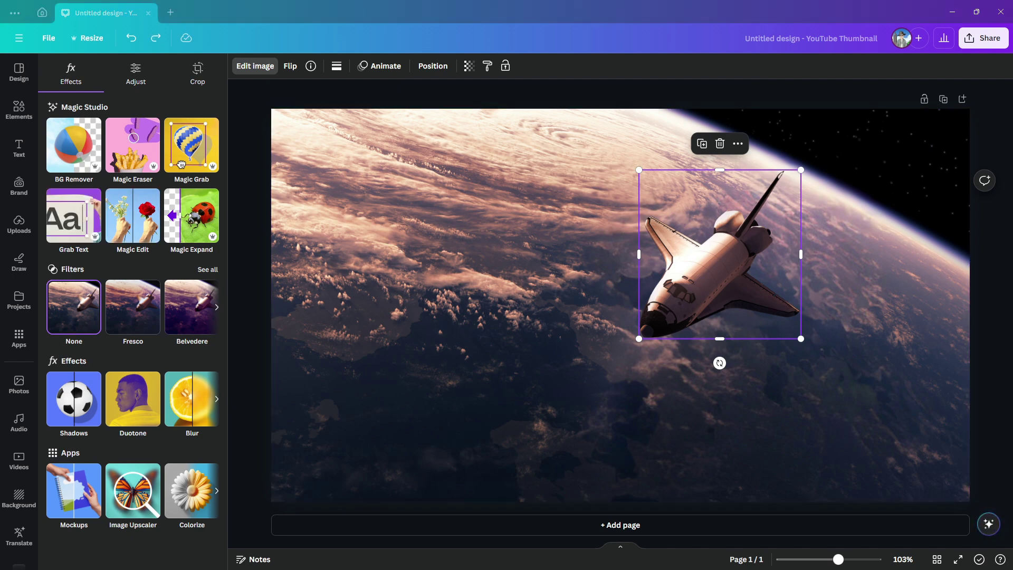
# Step: Move the separated shuttle left over the clouds to test the cutout, and undo the move
pyautogui.moveTo(717, 285); pyautogui.dragTo(524, 284)
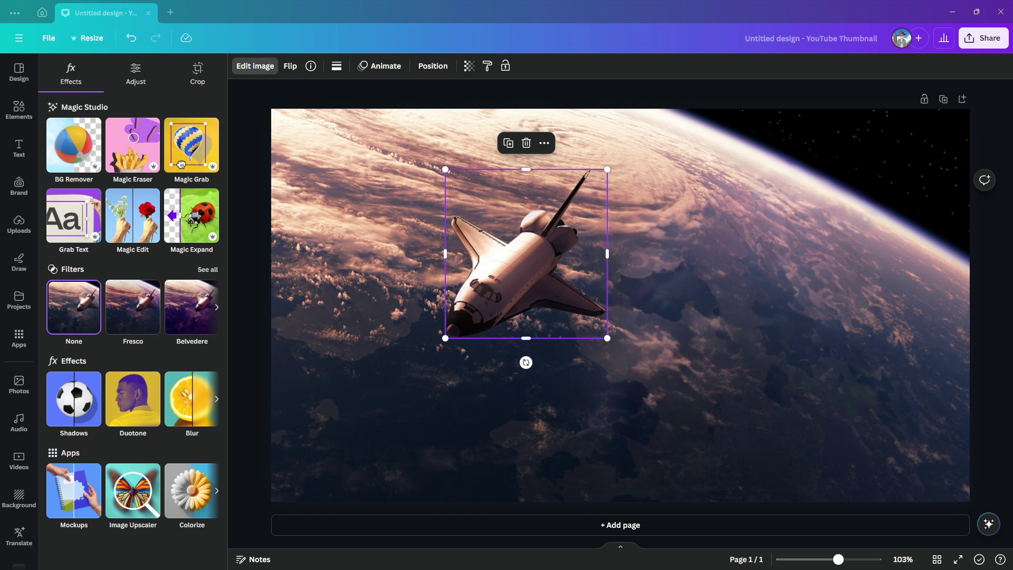
pyautogui.click(130, 38)
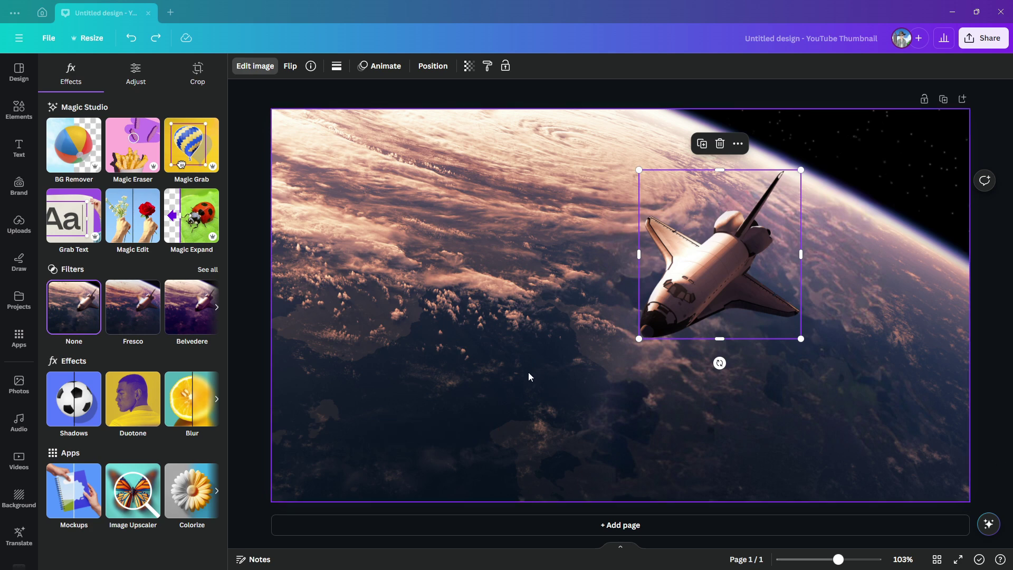
# Step: Apply the Breathe photo animation to the Earth background image and set its scale direction to In
pyautogui.click(431, 350)
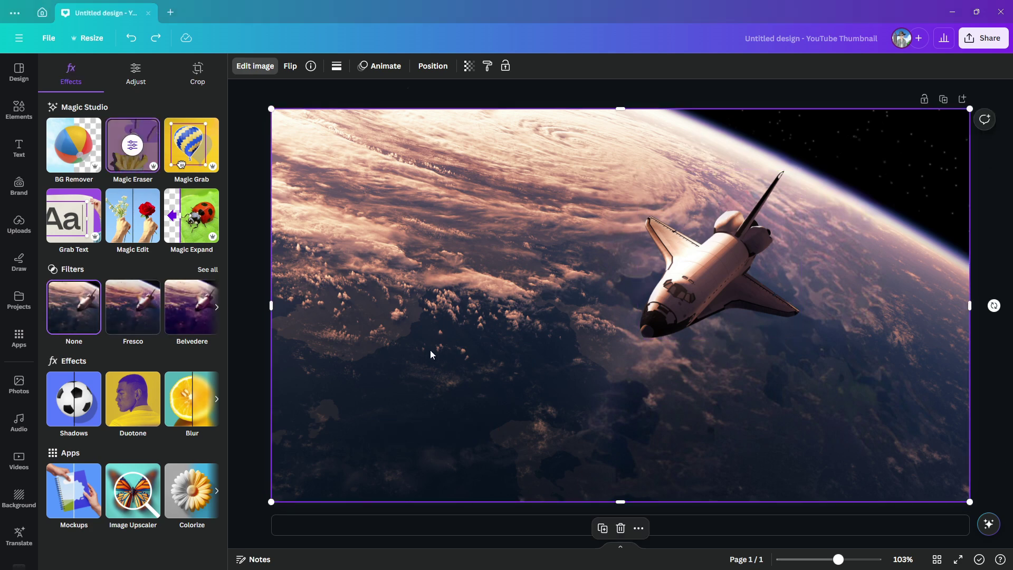
pyautogui.click(385, 67)
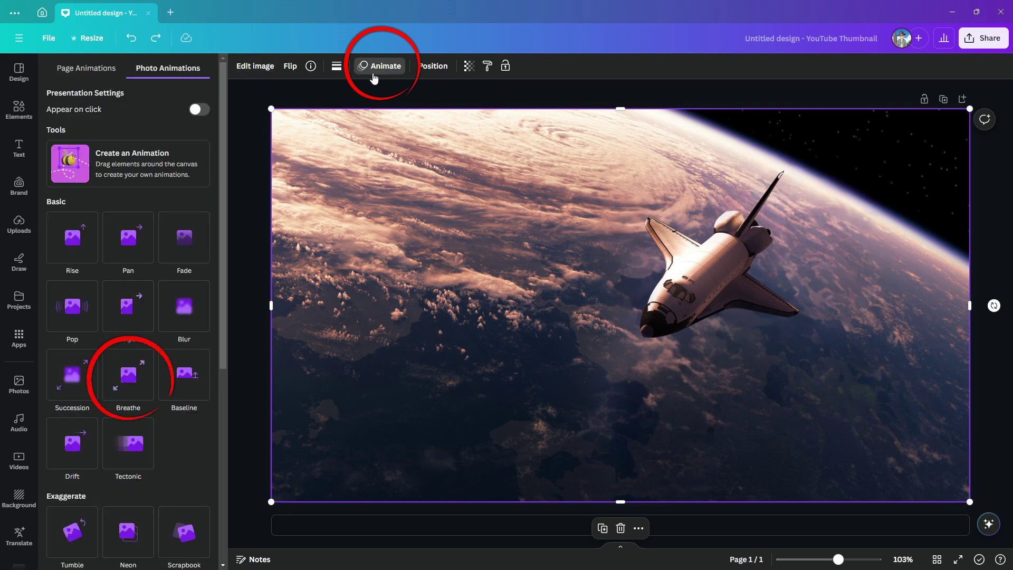
pyautogui.click(132, 379)
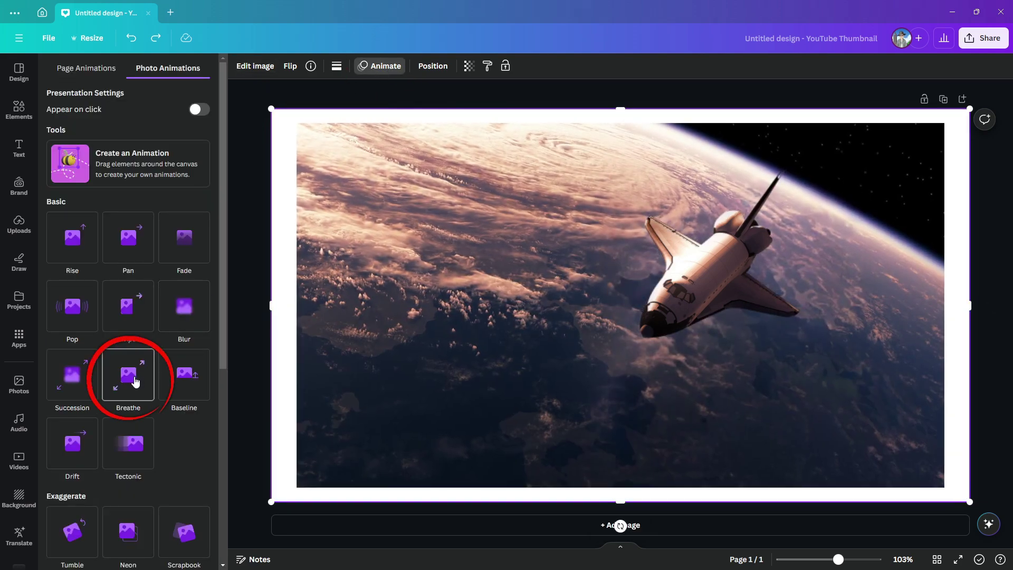
pyautogui.click(136, 381)
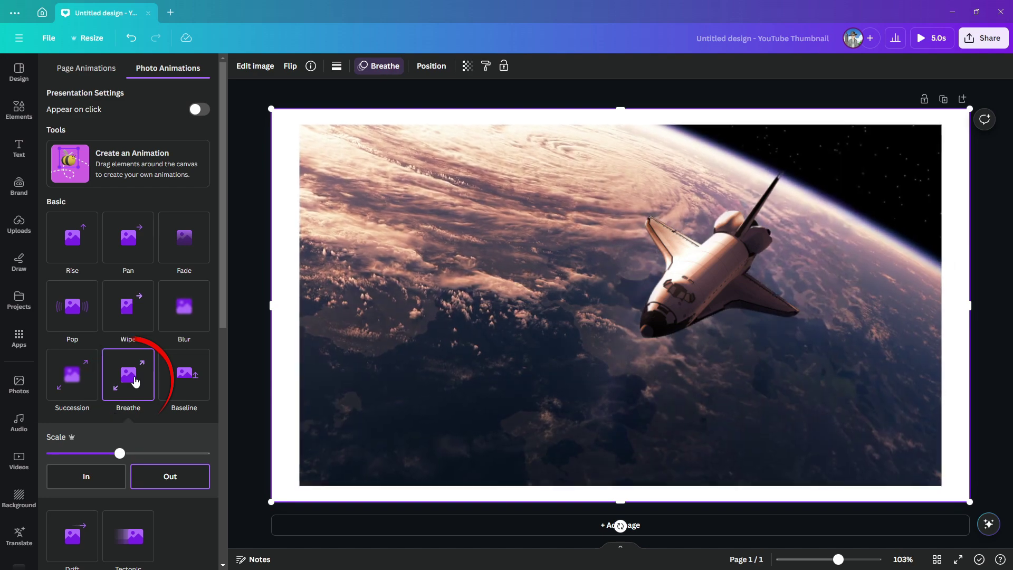
pyautogui.click(89, 476)
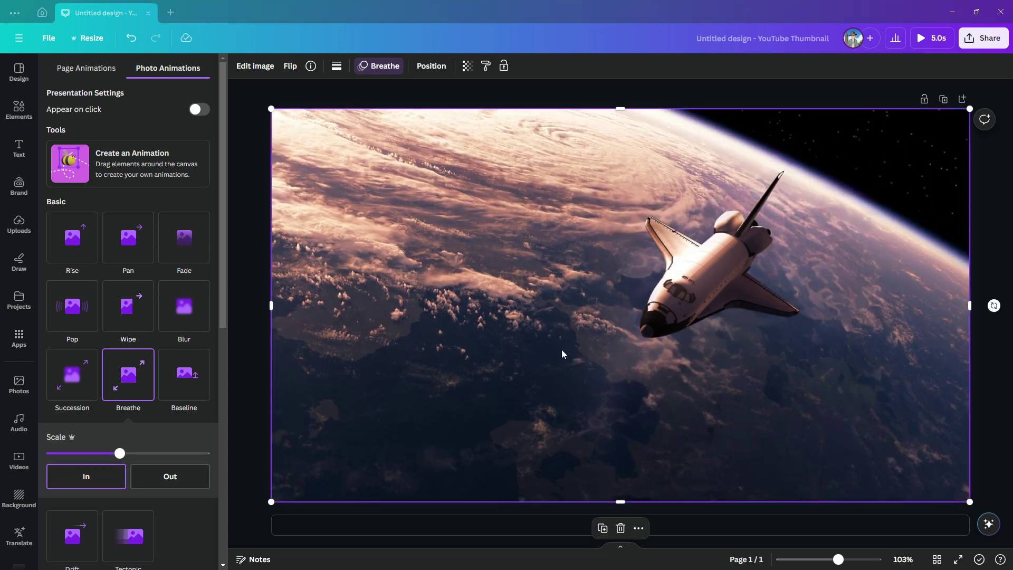
# Step: Reposition and enlarge the Earth background so it extends beyond the page on all sides, and deselect it
pyautogui.moveTo(561, 350); pyautogui.dragTo(501, 305)
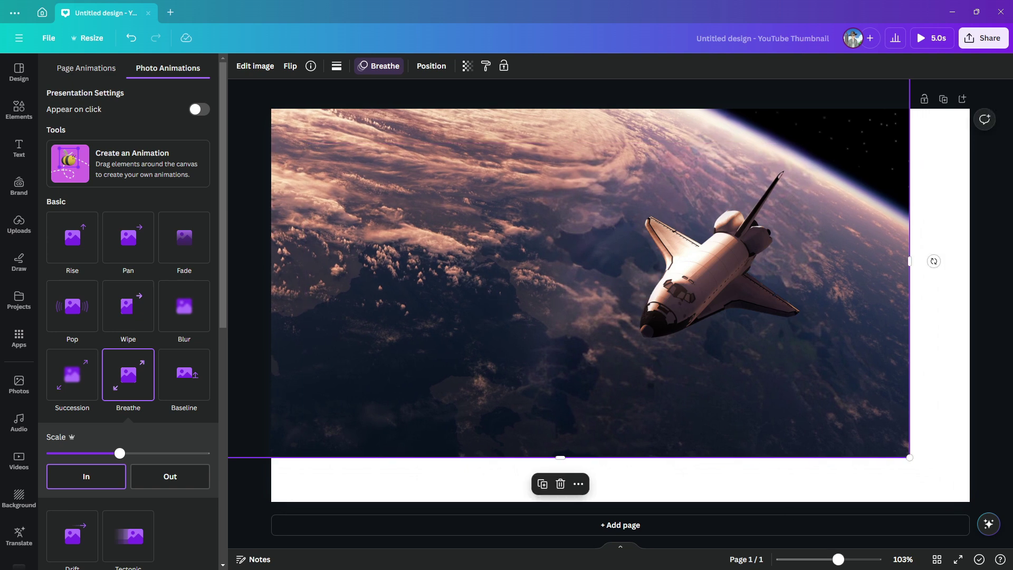
pyautogui.moveTo(842, 562); pyautogui.dragTo(832, 560)
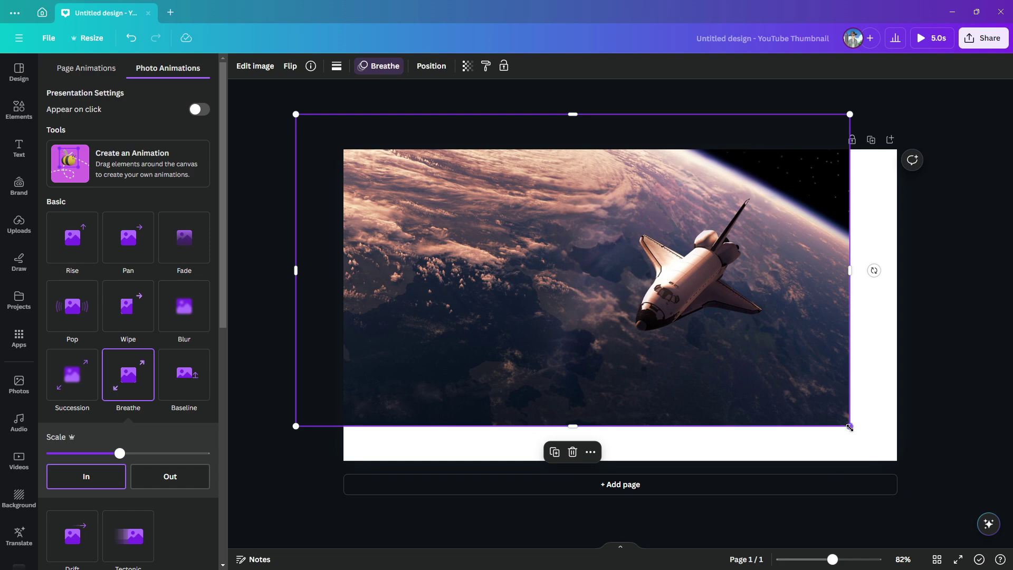
pyautogui.moveTo(849, 426); pyautogui.dragTo(965, 510)
pyautogui.moveTo(300, 506); pyautogui.dragTo(281, 519)
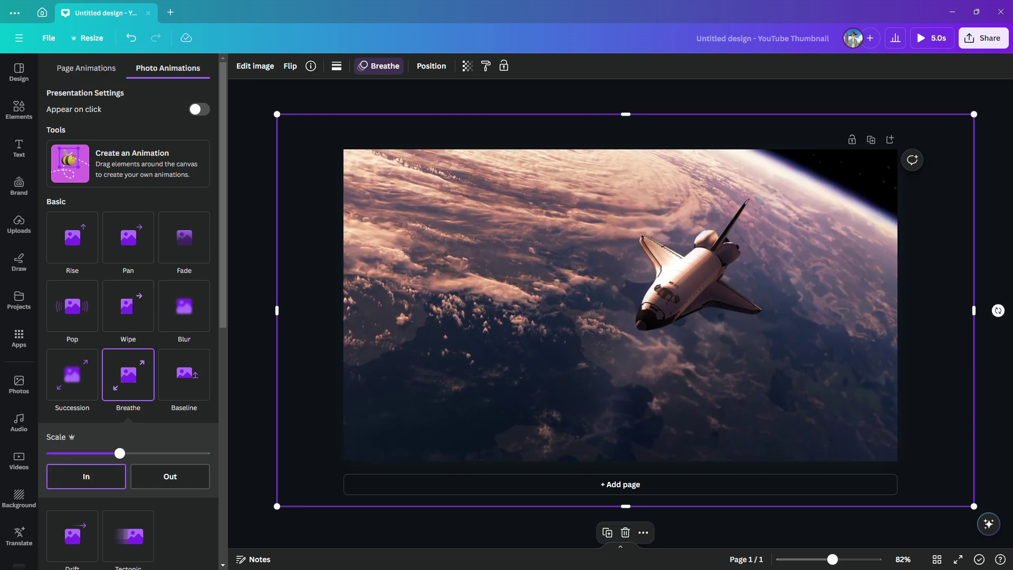
pyautogui.press('Escape')
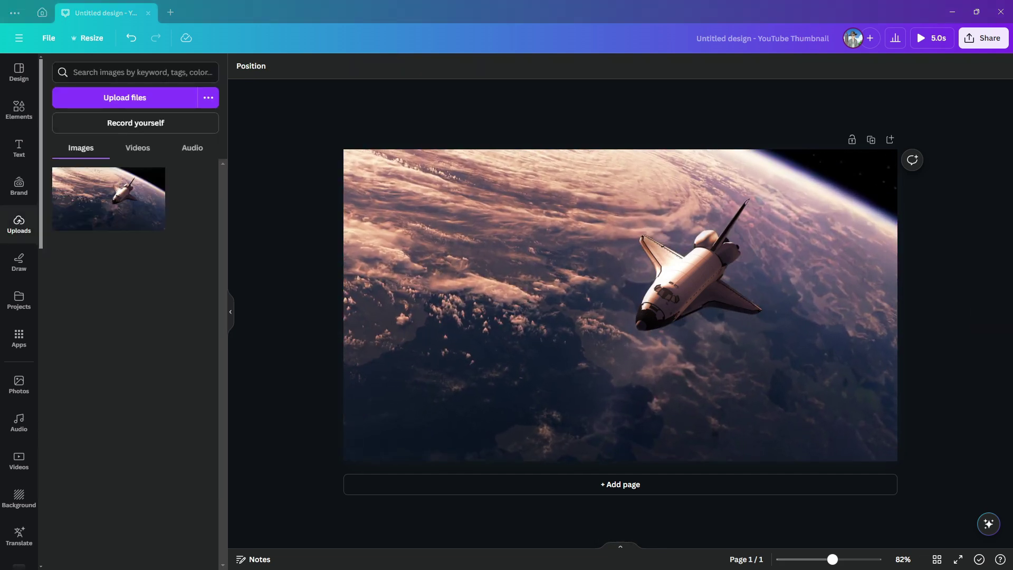
# Step: Create a custom animation for the shuttle with a straight horizontal path heading left across the page
pyautogui.click(696, 290)
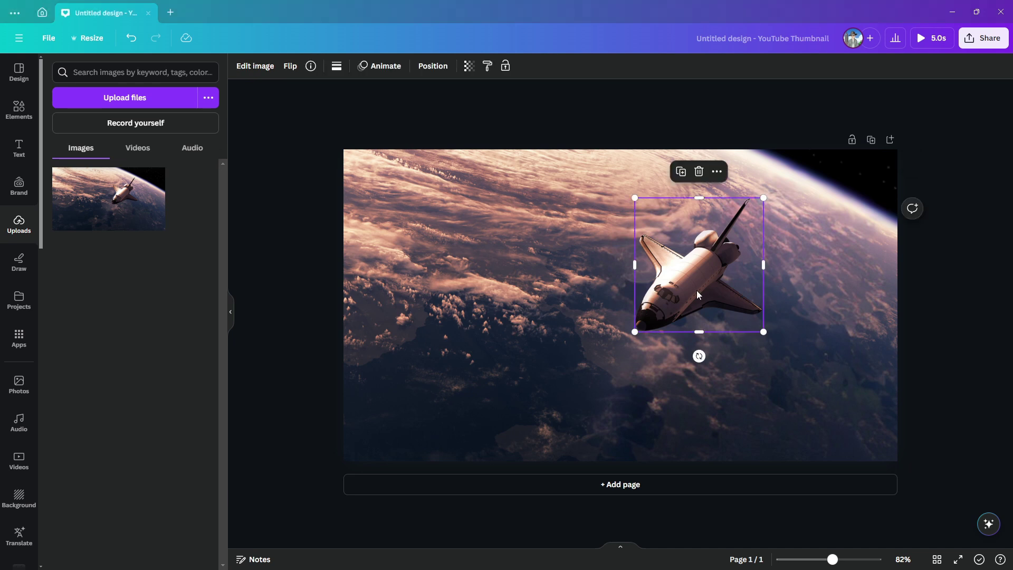
pyautogui.click(397, 70)
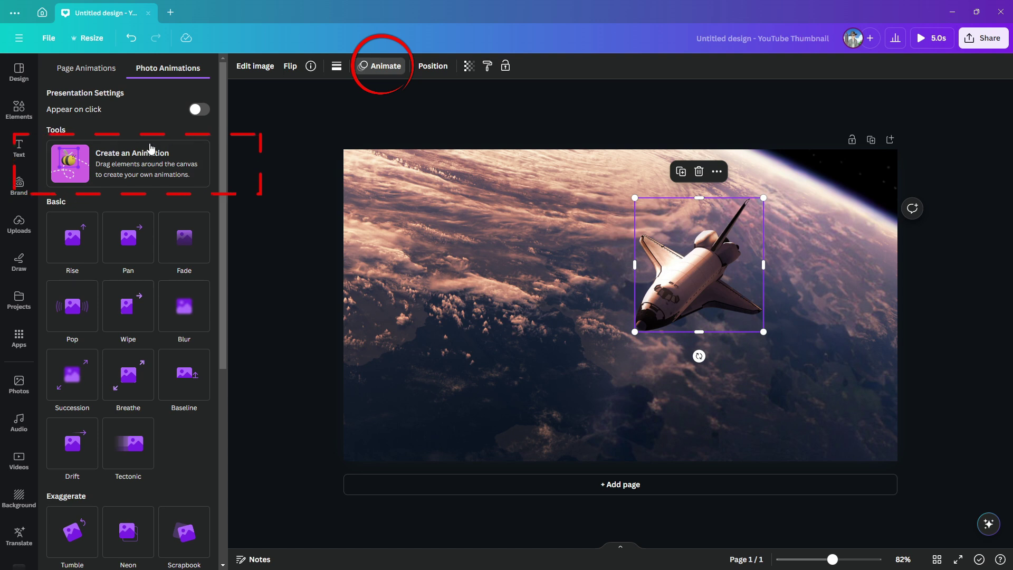
pyautogui.click(120, 172)
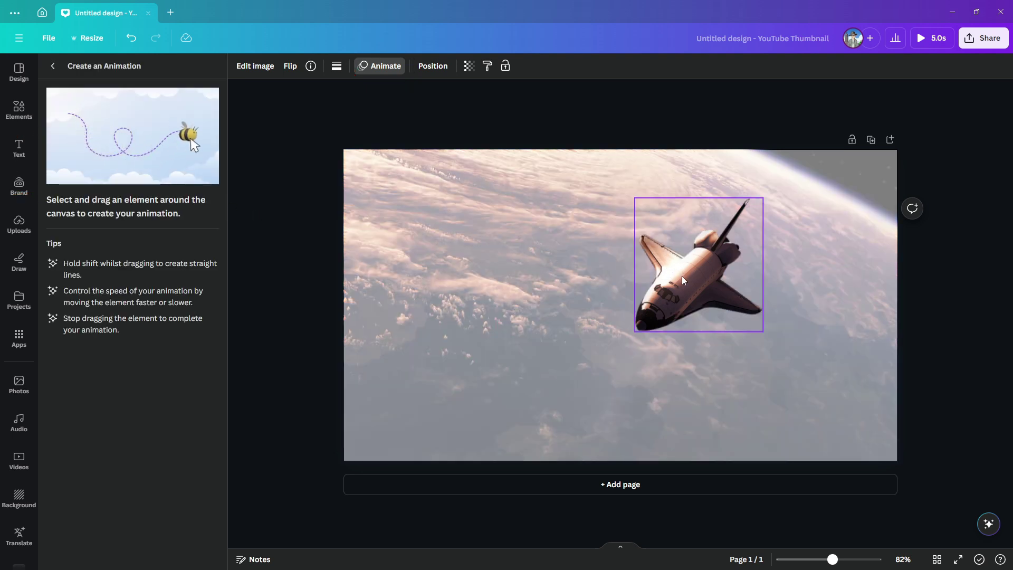
pyautogui.moveTo(680, 277); pyautogui.dragTo(532, 277)
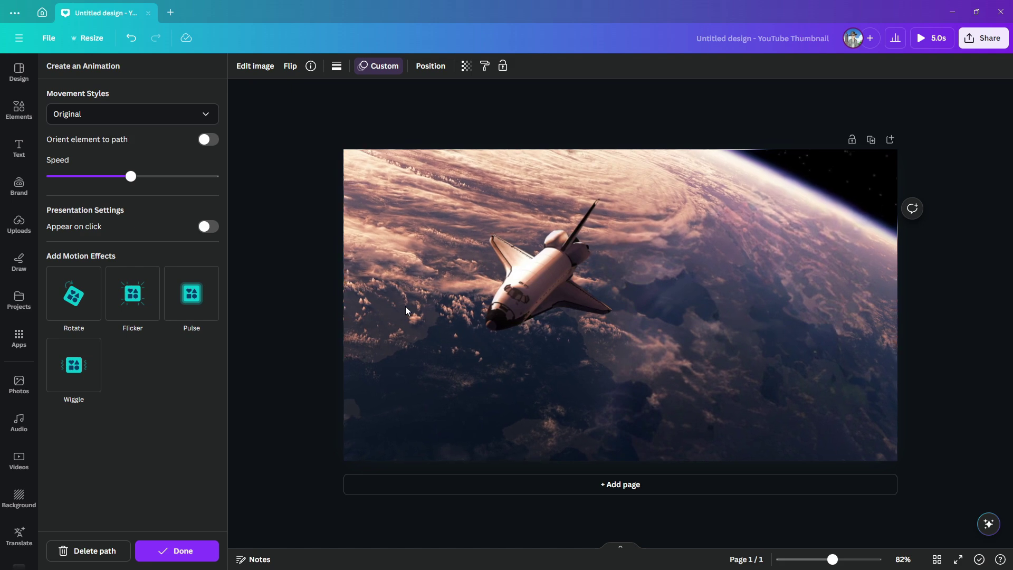
# Step: Set the shuttle animation's movement style to Smooth and reduce its speed to the minimum
pyautogui.click(208, 114)
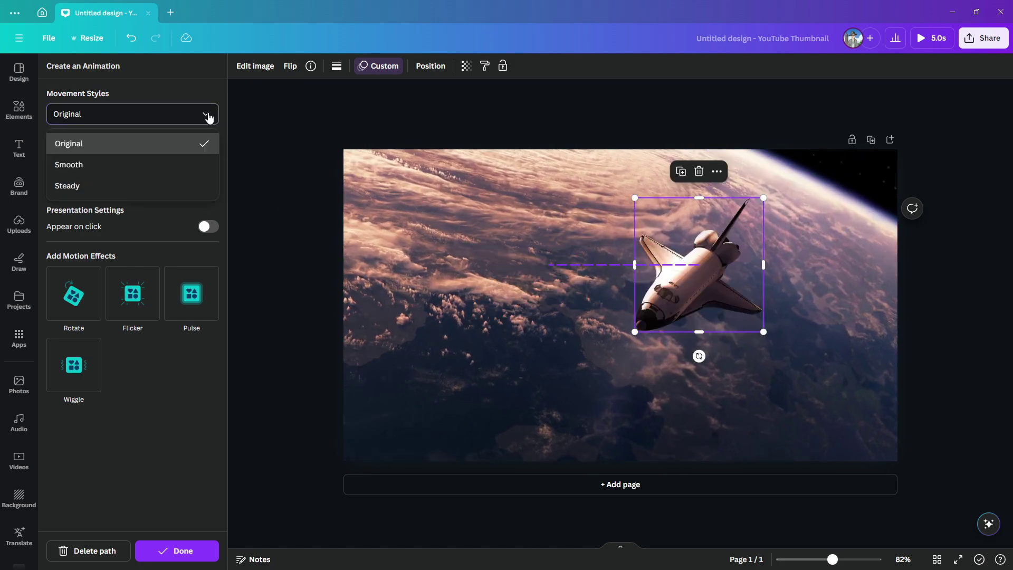
pyautogui.click(179, 164)
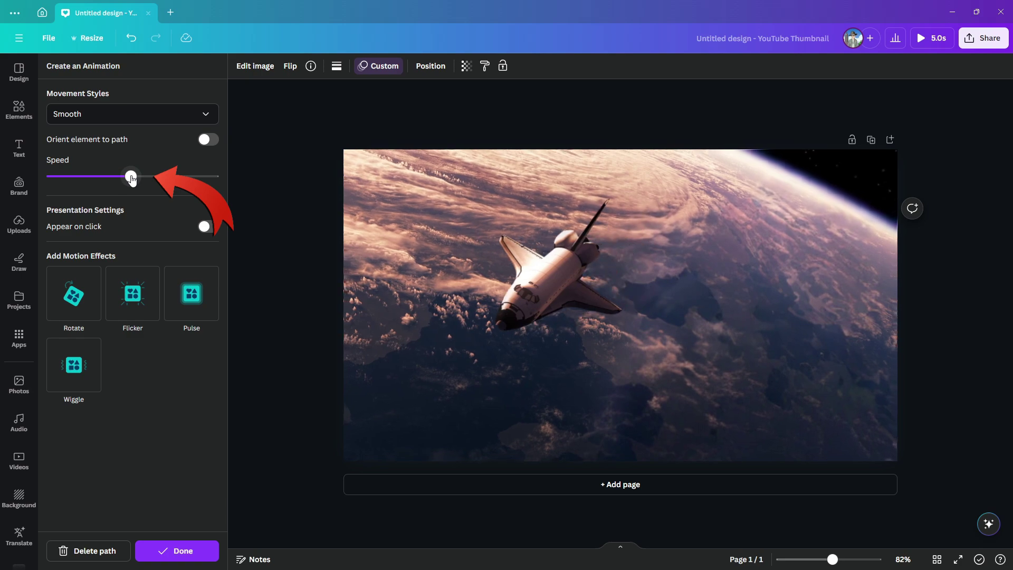
pyautogui.moveTo(132, 179); pyautogui.dragTo(53, 179)
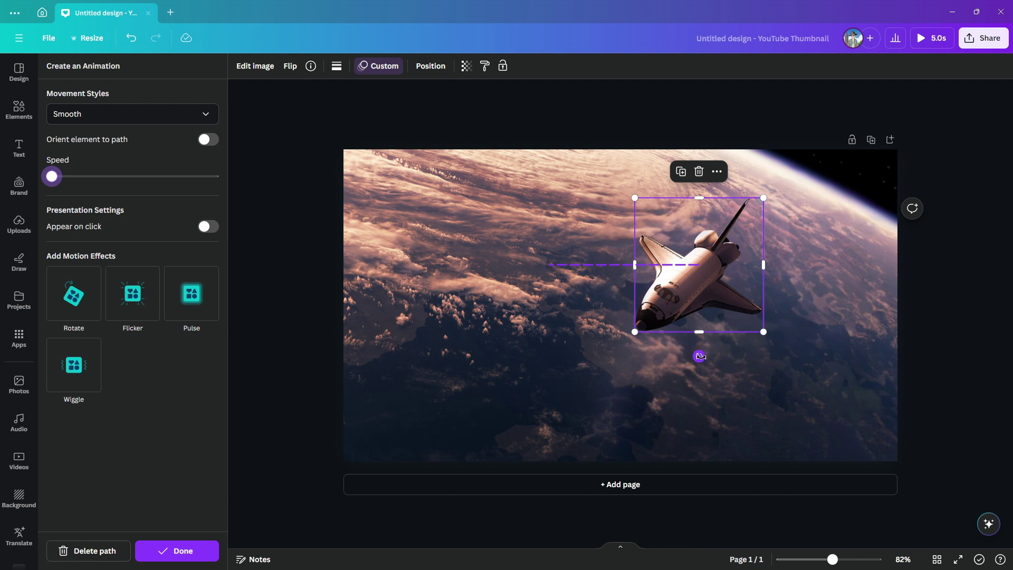
# Step: Rotate the shuttle clockwise until its nose points left along the motion path, and preview the animated design
pyautogui.moveTo(699, 356); pyautogui.dragTo(656, 312)
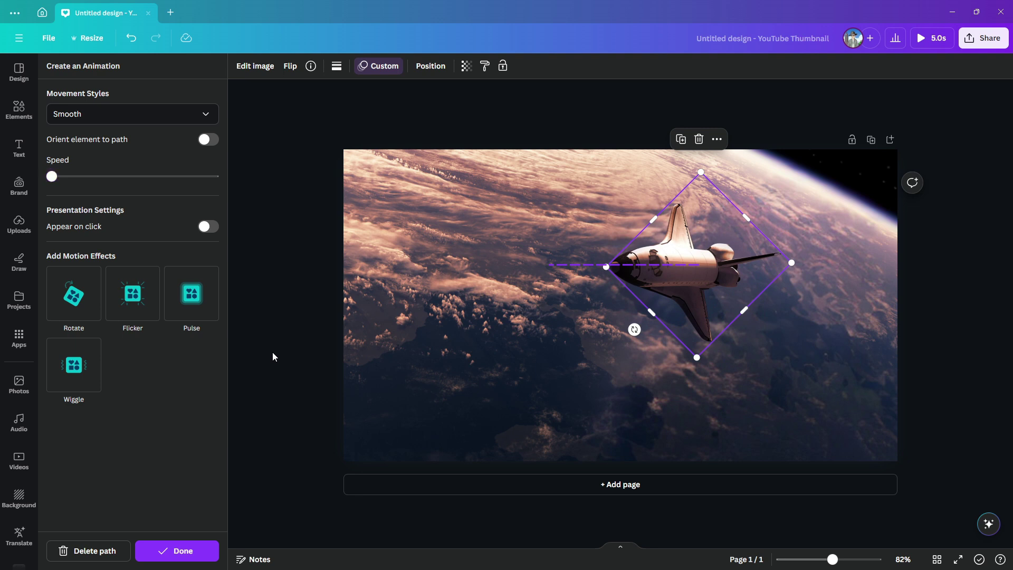
pyautogui.press('Escape')
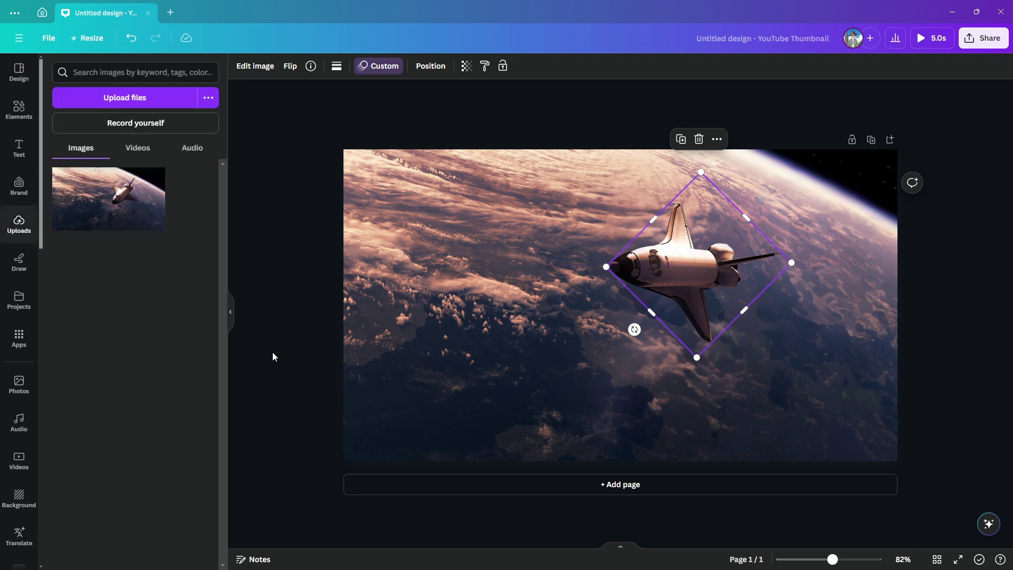
pyautogui.click(949, 44)
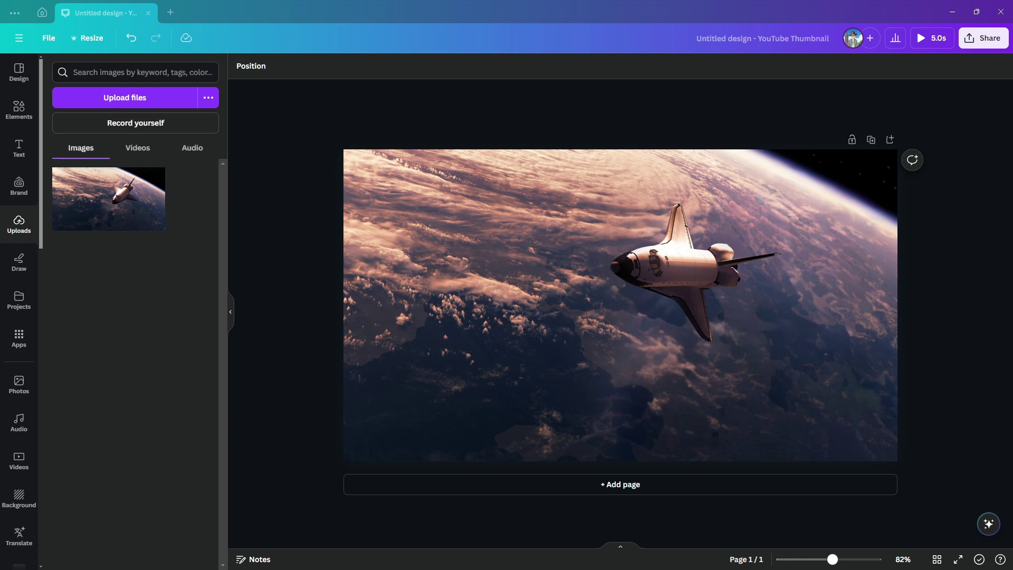
# Step: Download the design as an MP4 video with the quality set to 1080p (HD)
pyautogui.click(984, 38)
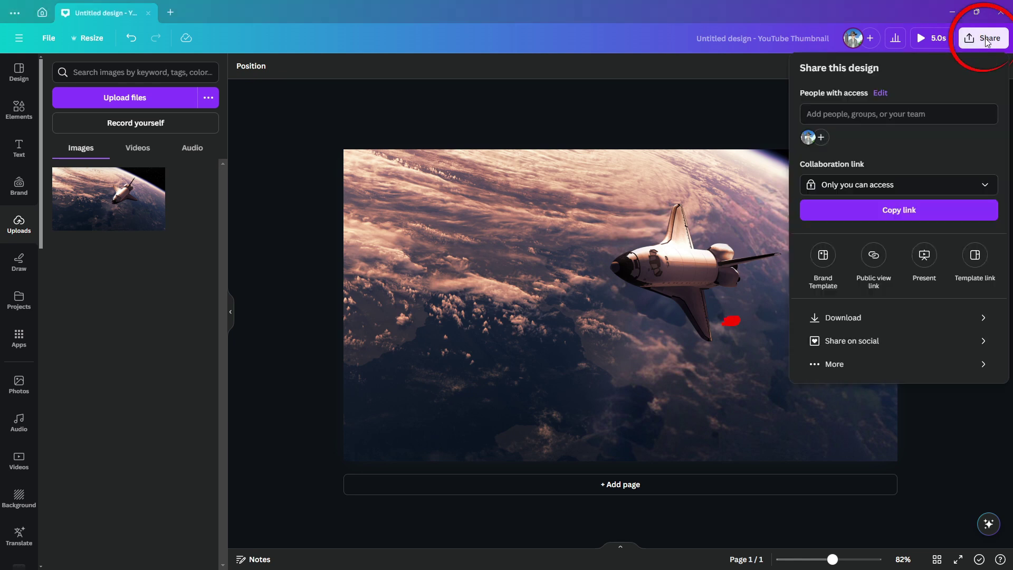
pyautogui.click(889, 319)
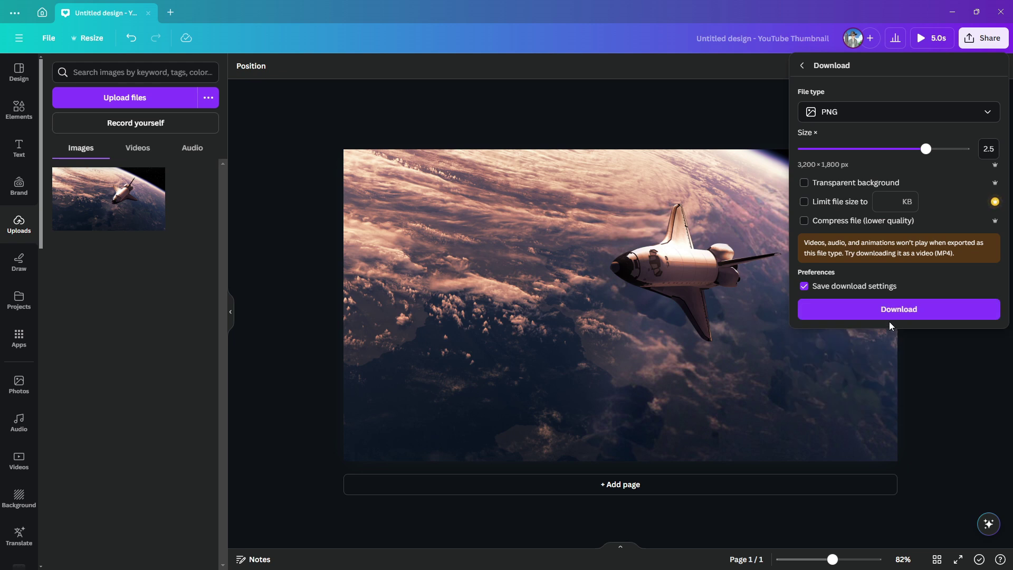
pyautogui.click(986, 113)
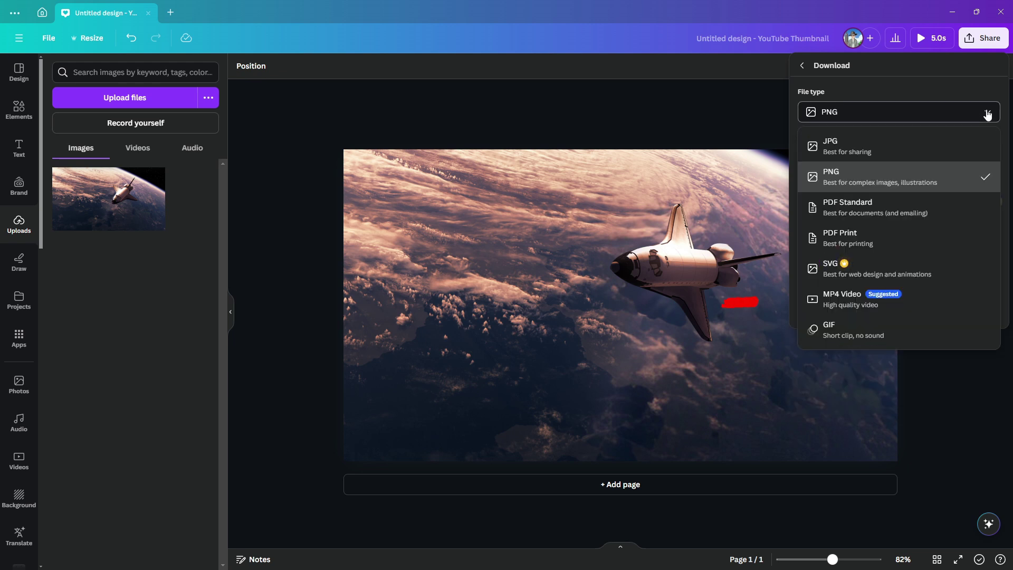
pyautogui.click(928, 306)
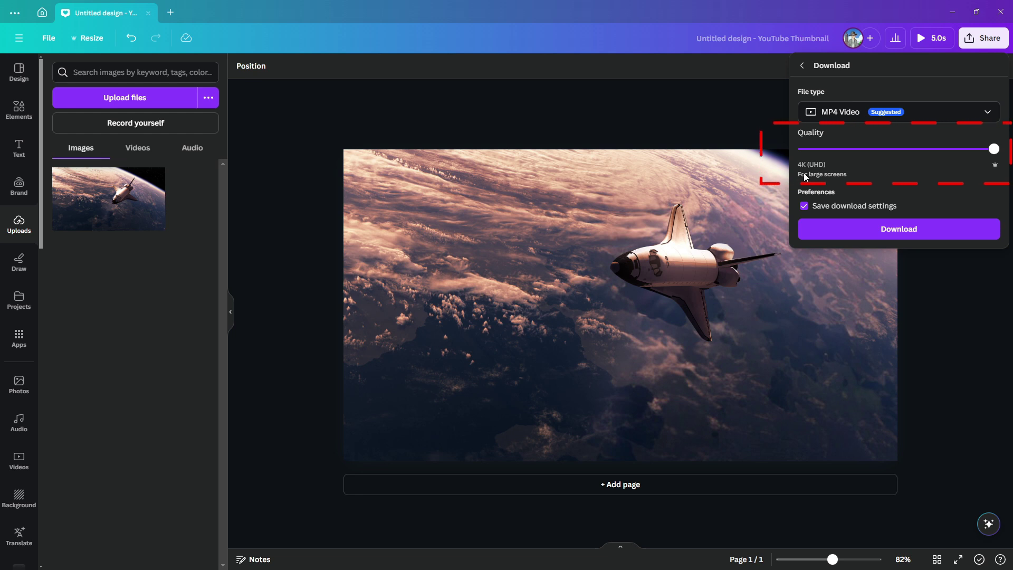
pyautogui.moveTo(995, 152); pyautogui.dragTo(888, 159)
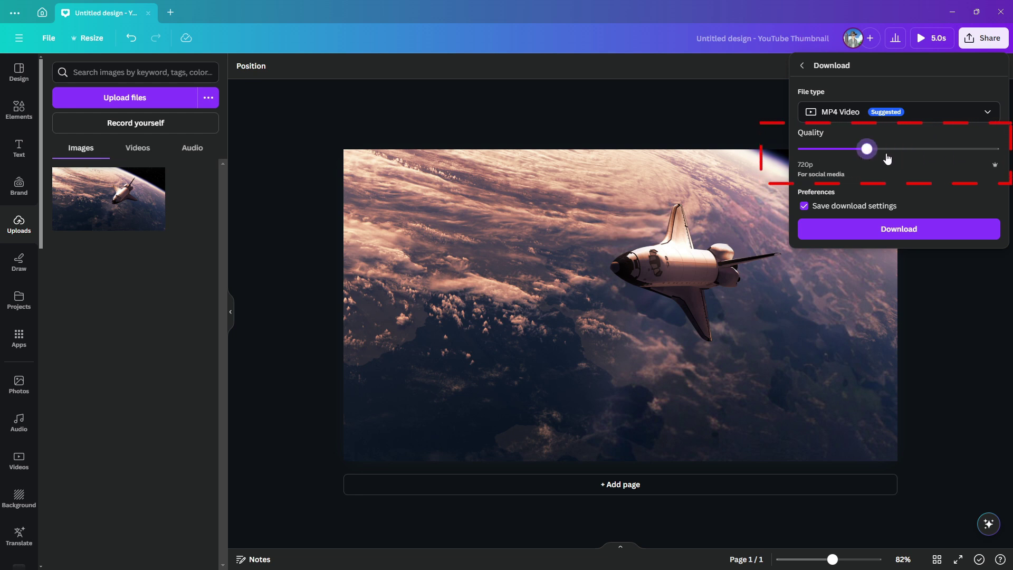
pyautogui.click(924, 154)
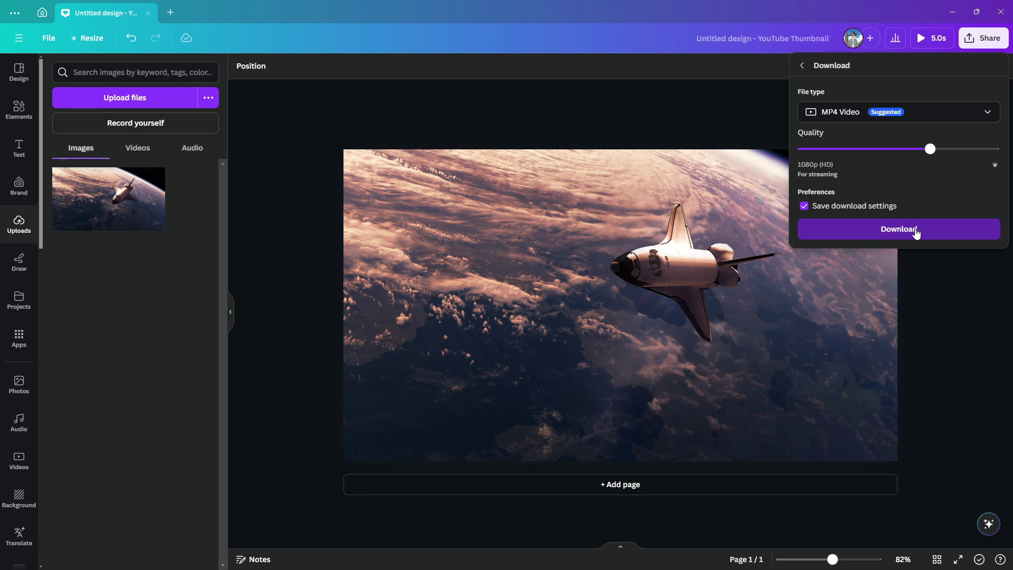
pyautogui.click(916, 233)
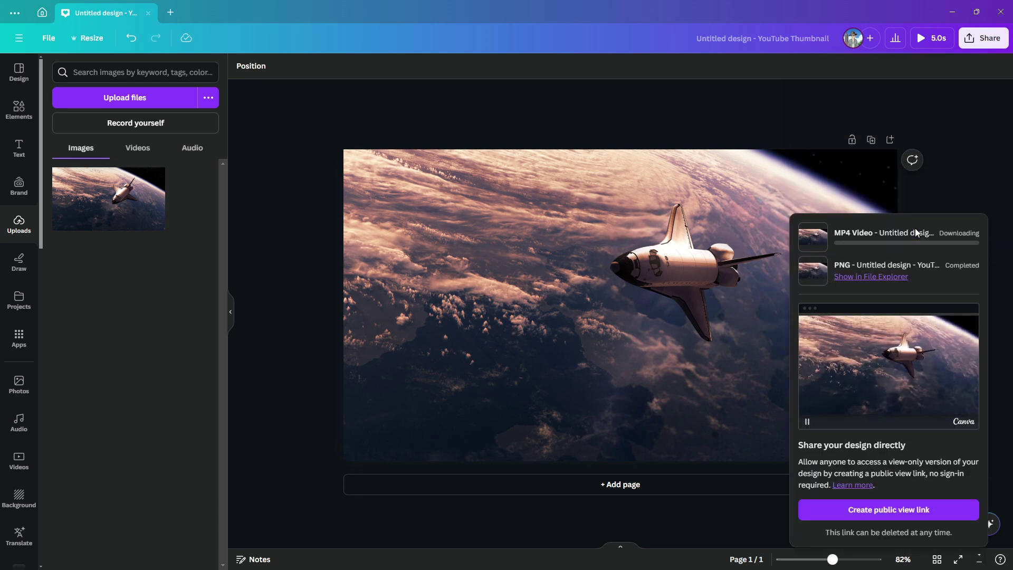